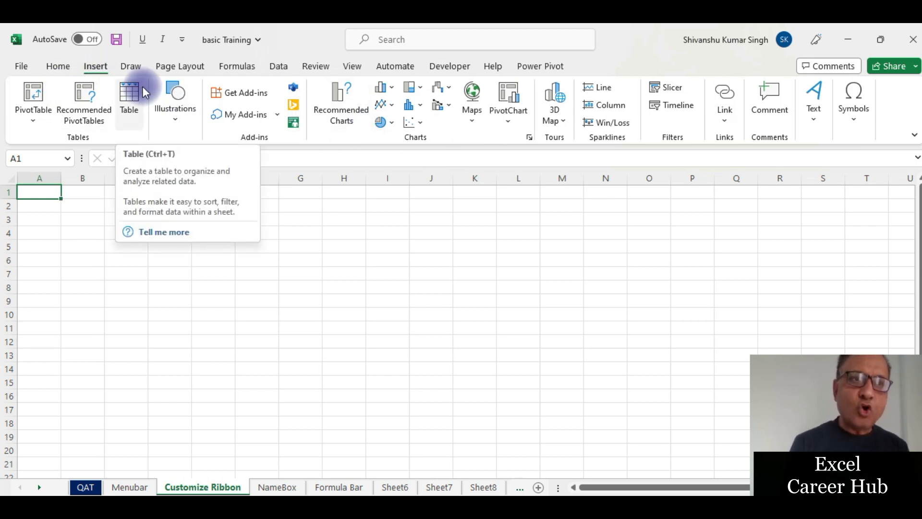
pyautogui.click(127, 67)
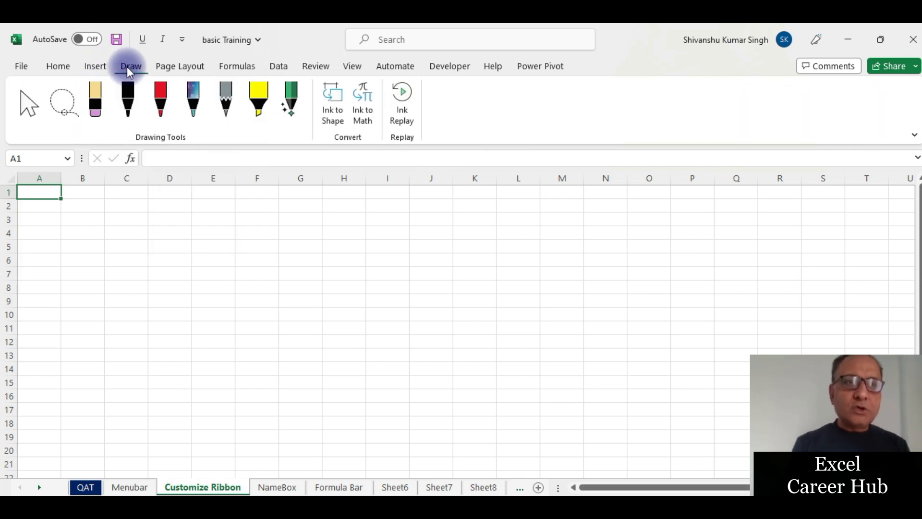
pyautogui.click(70, 67)
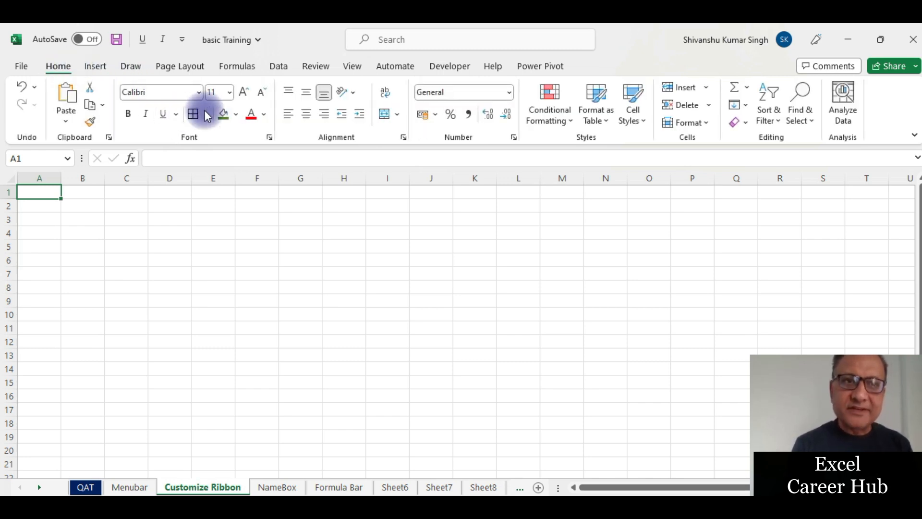
pyautogui.click(94, 68)
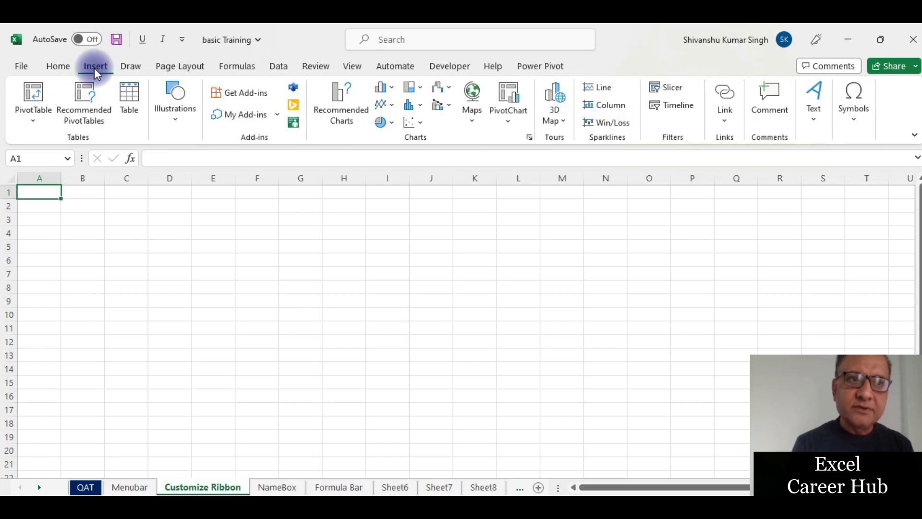
pyautogui.click(129, 67)
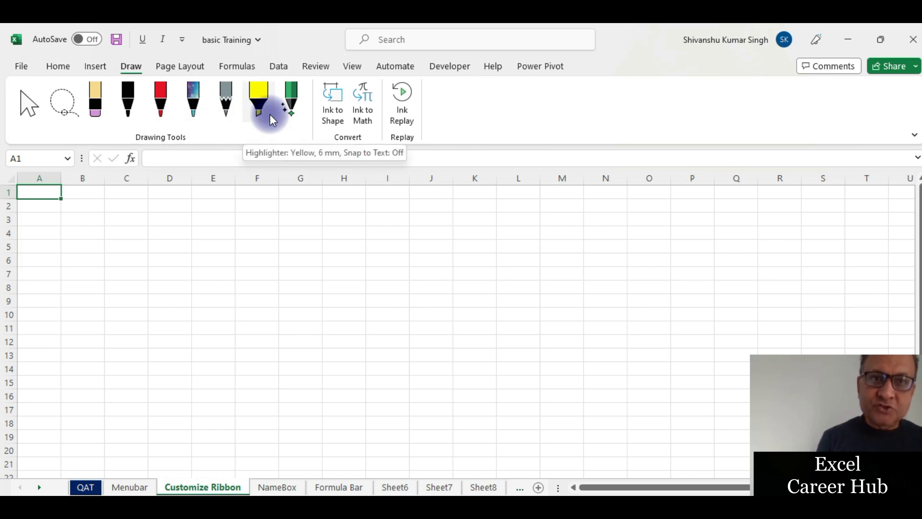
# Open the ribbon customization options with Home as the active tab and list All Commands as the command source
pyautogui.click(66, 71)
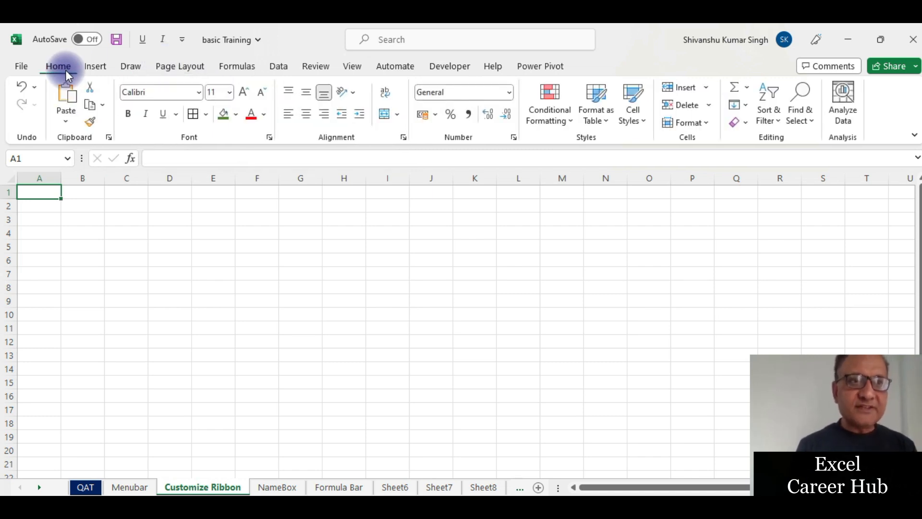
pyautogui.rightClick(66, 70)
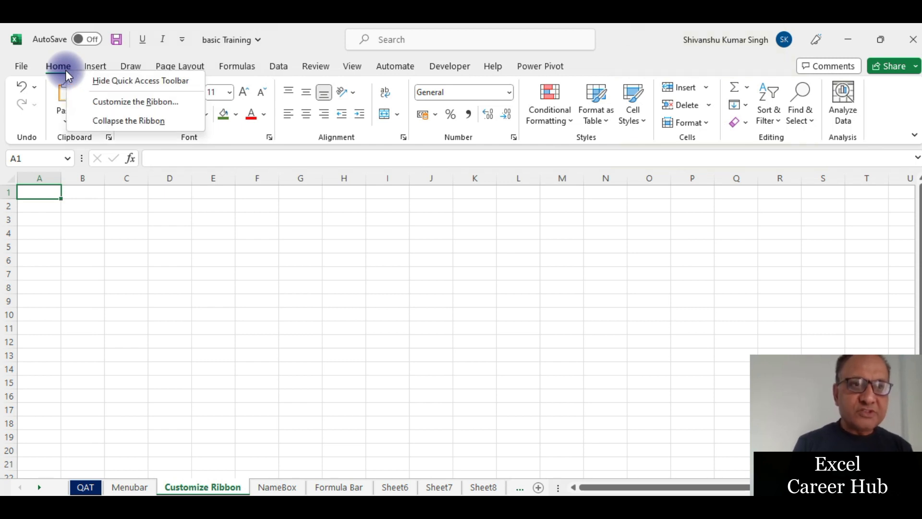
pyautogui.click(124, 102)
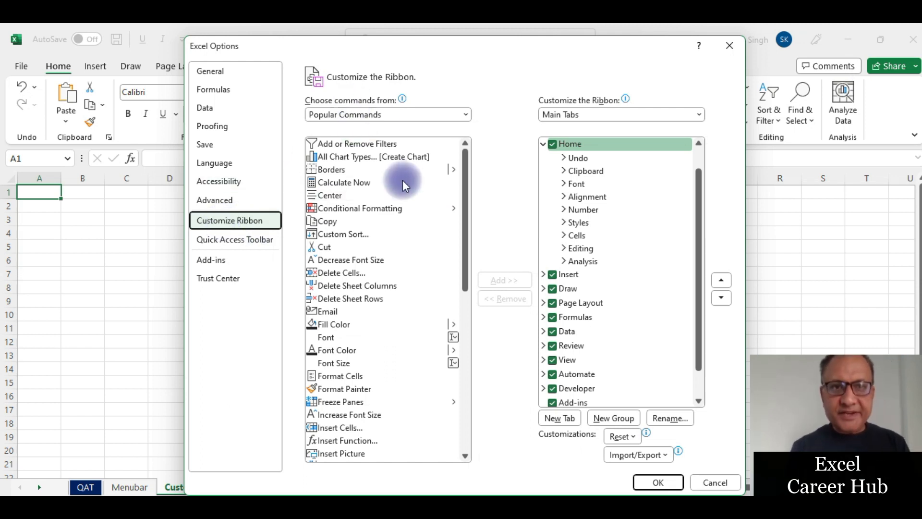
pyautogui.click(467, 112)
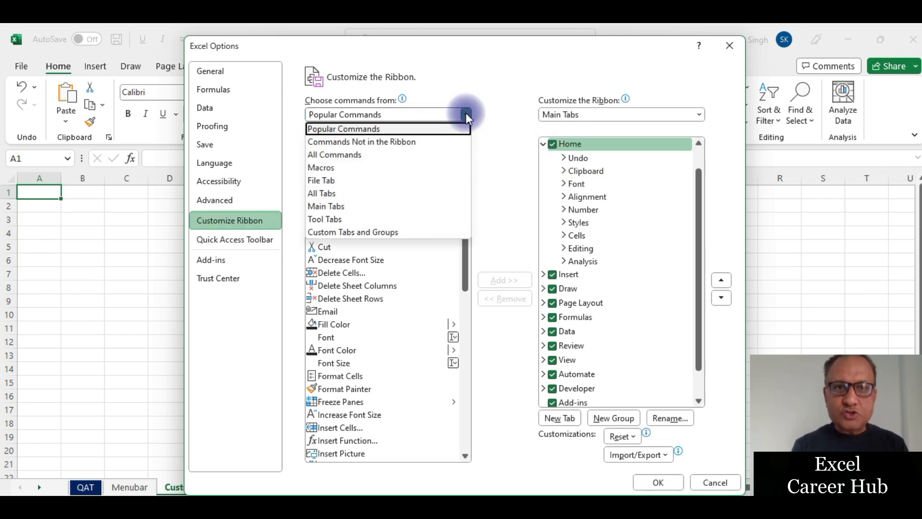
pyautogui.click(362, 154)
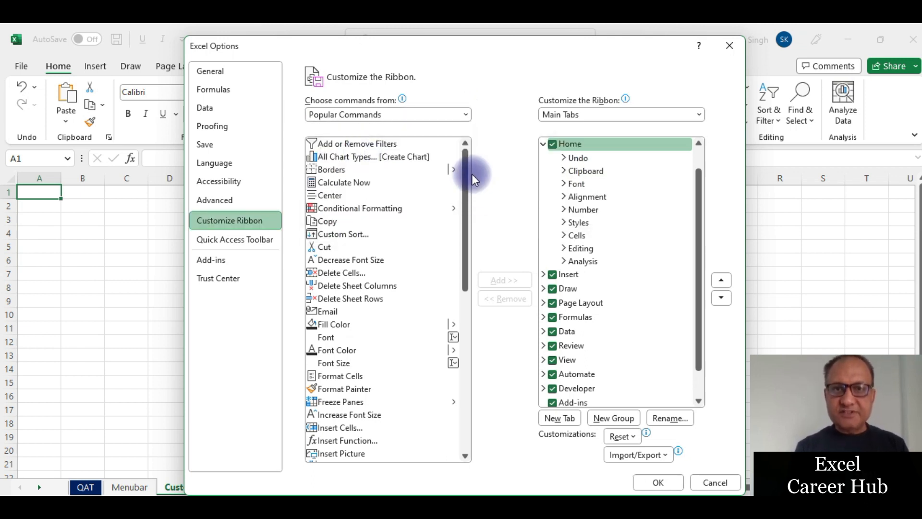
pyautogui.moveTo(465, 155); pyautogui.dragTo(473, 97)
pyautogui.moveTo(472, 144)
pyautogui.mouseDown()
pyautogui.moveTo(470, 180)
pyautogui.moveTo(475, 148)
pyautogui.mouseUp()
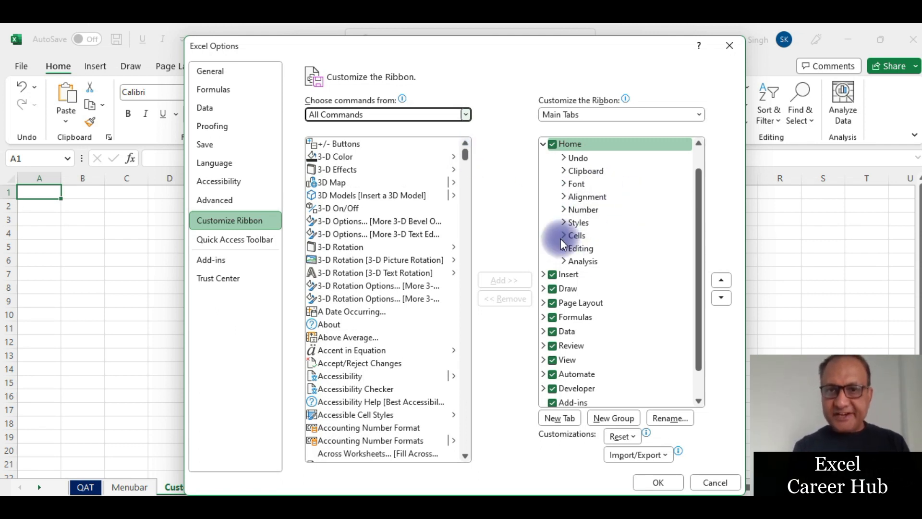
# Add a custom ribbon tab after Home and rename it "My New Tab"
pyautogui.click(565, 417)
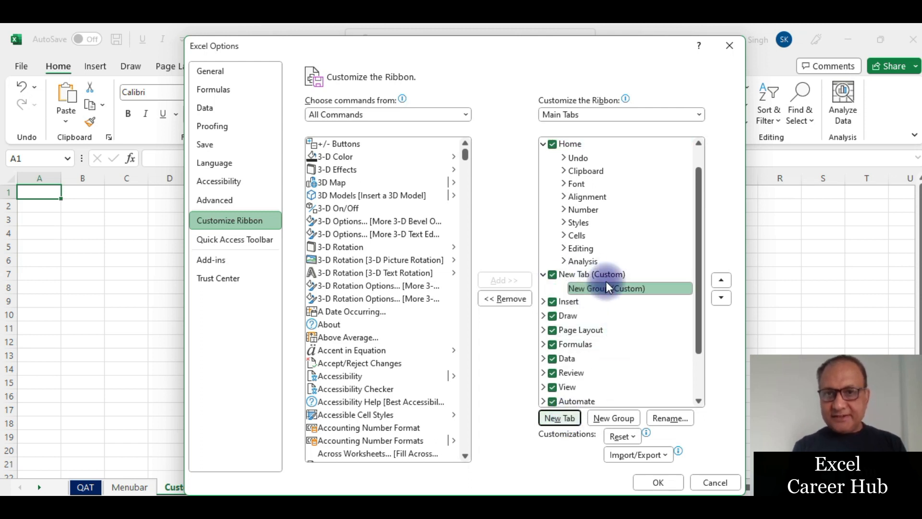
pyautogui.click(570, 275)
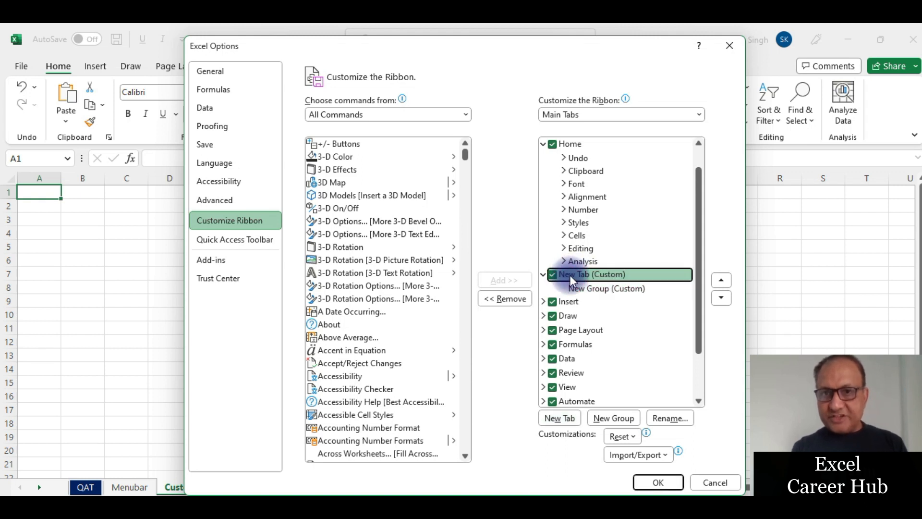
pyautogui.click(675, 417)
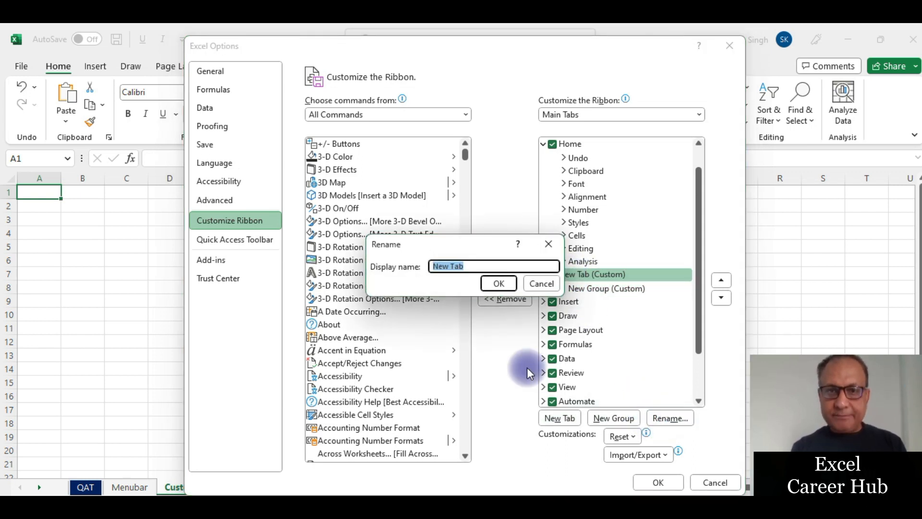
pyautogui.press('BackSpace')
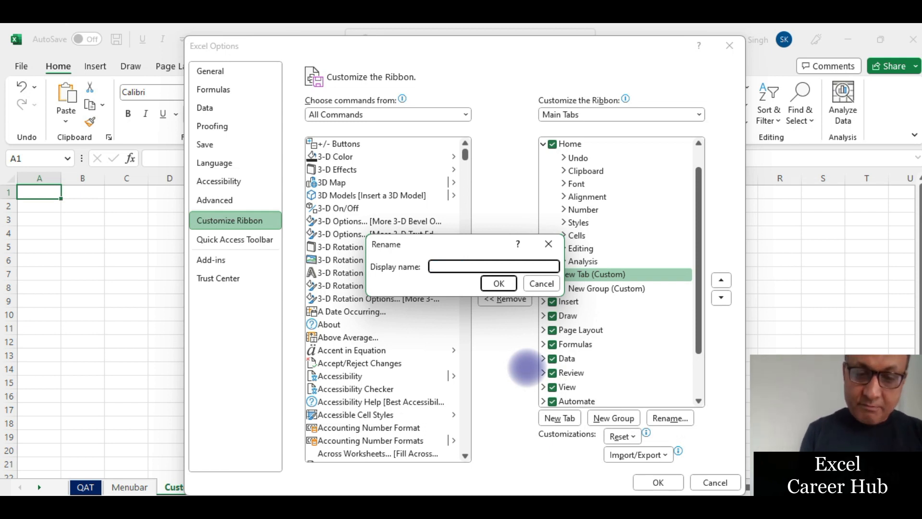
pyautogui.write('My Ne')
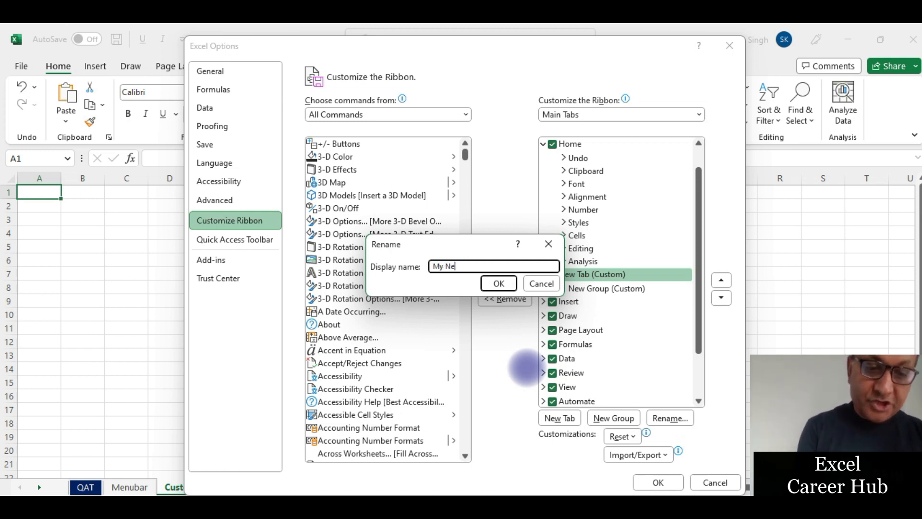
pyautogui.write('w Tab')
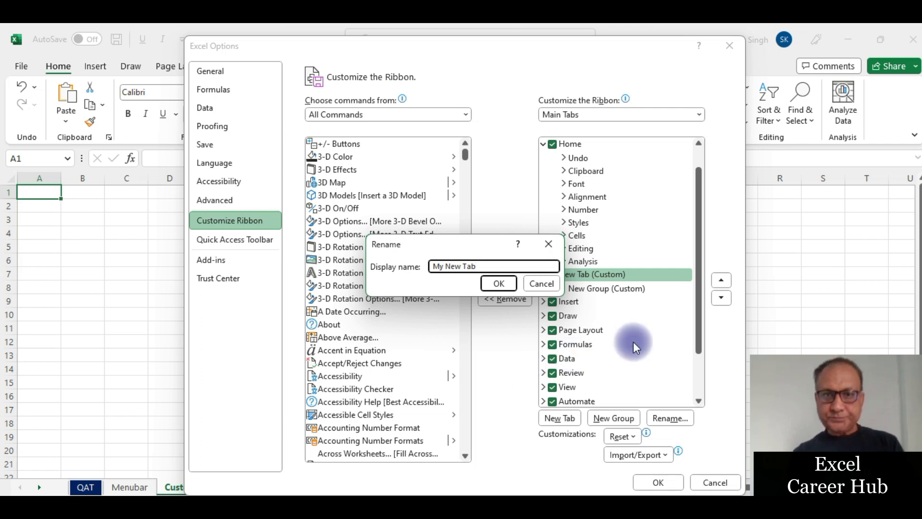
pyautogui.click(499, 285)
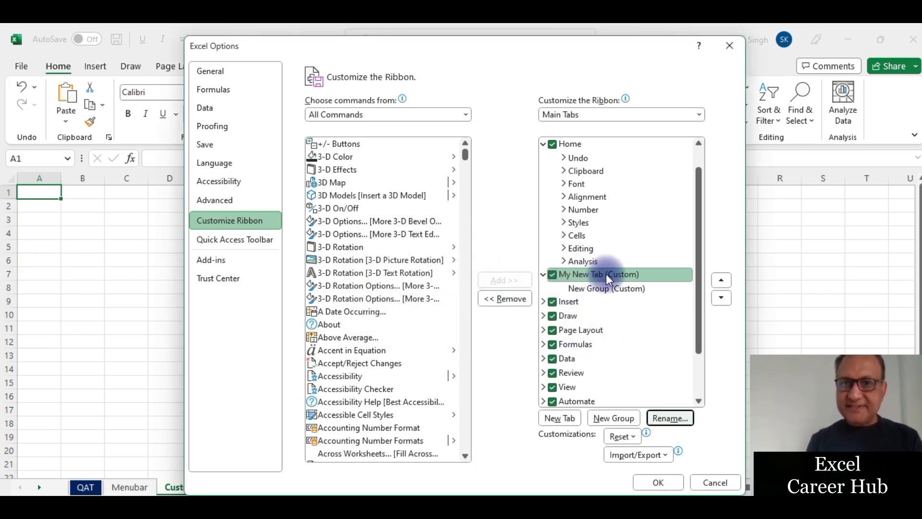
# Rename the custom group inside My New Tab as "My New Group"
pyautogui.click(586, 291)
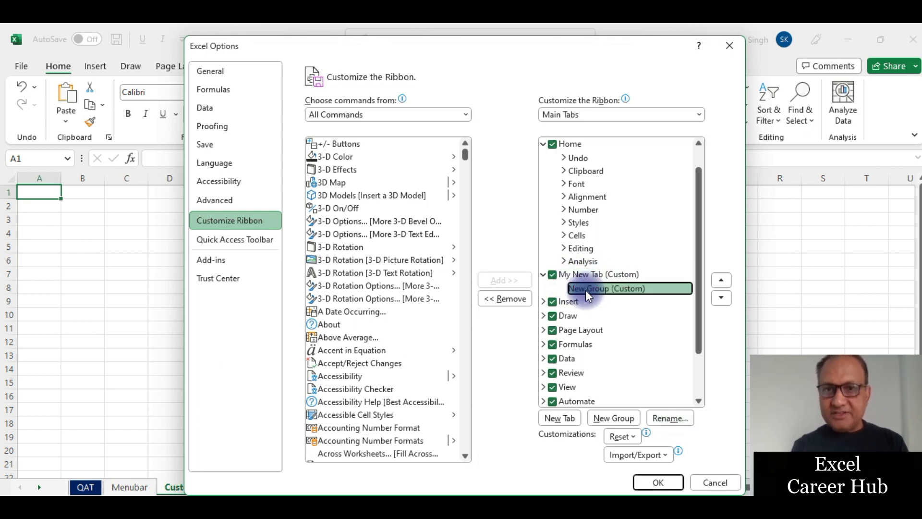
pyautogui.click(670, 417)
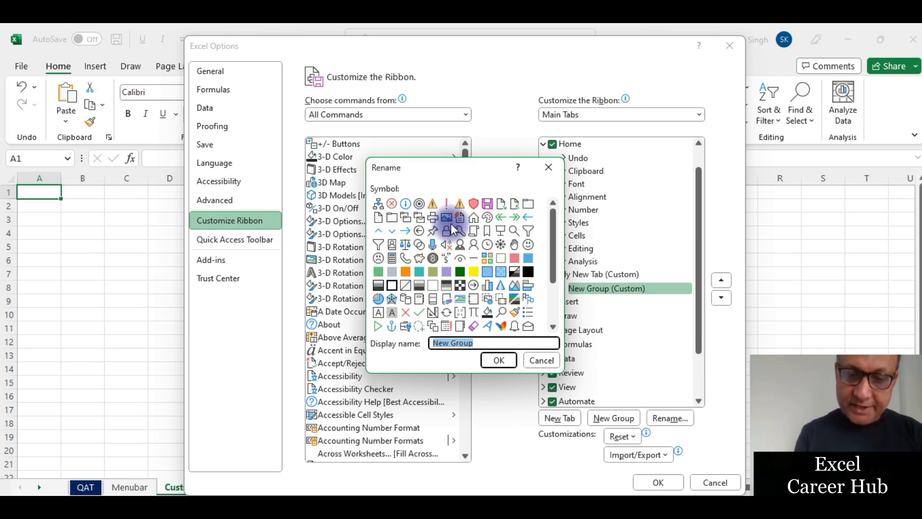
pyautogui.write('My New Group')
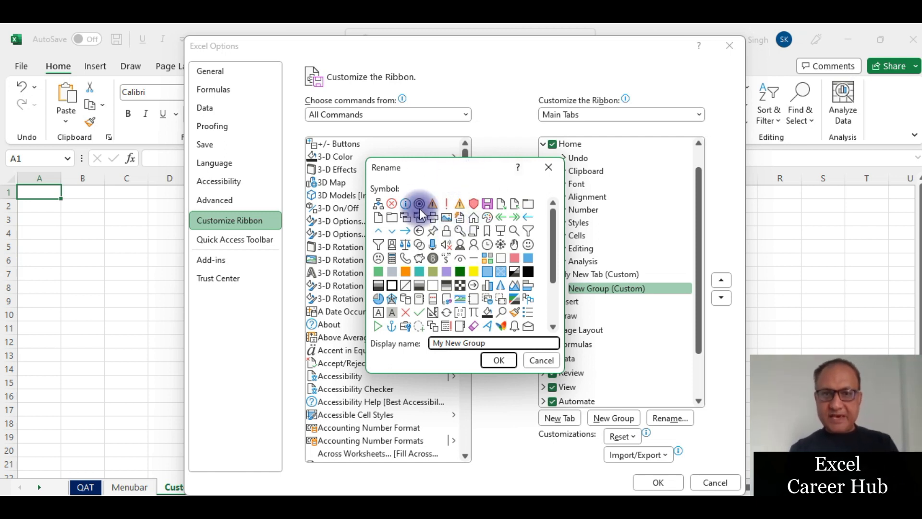
pyautogui.click(500, 361)
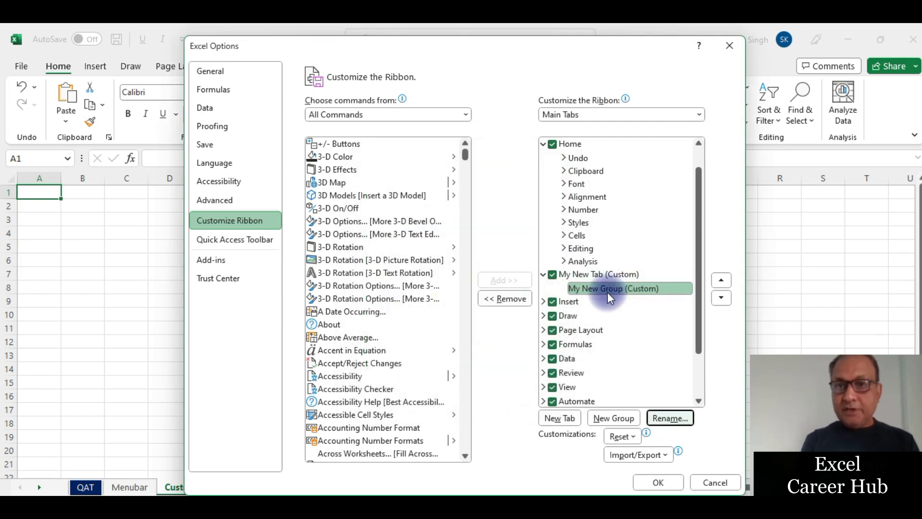
# Add the 3-D On/Off, both 3-D Options (Bevel and Text) and 3-D Rotation commands to My New Group
pyautogui.click(334, 211)
pyautogui.click(498, 279)
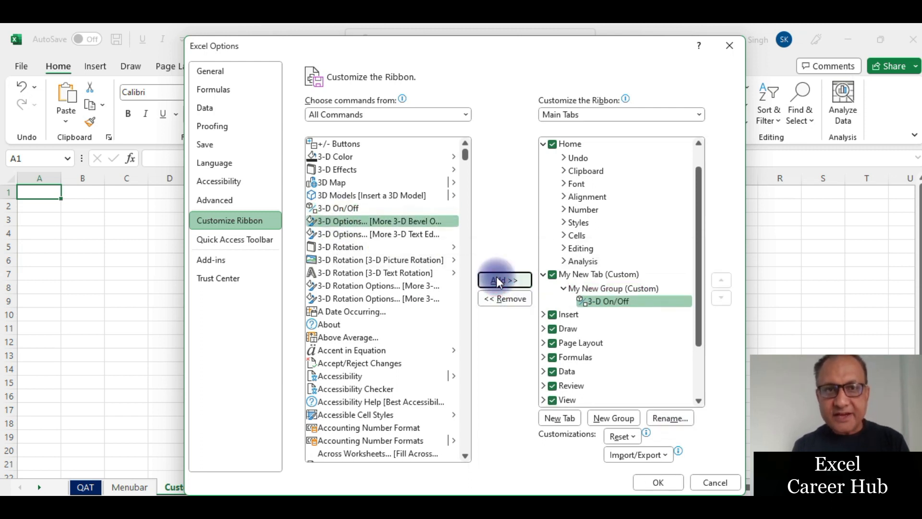
pyautogui.click(498, 279)
pyautogui.click(497, 280)
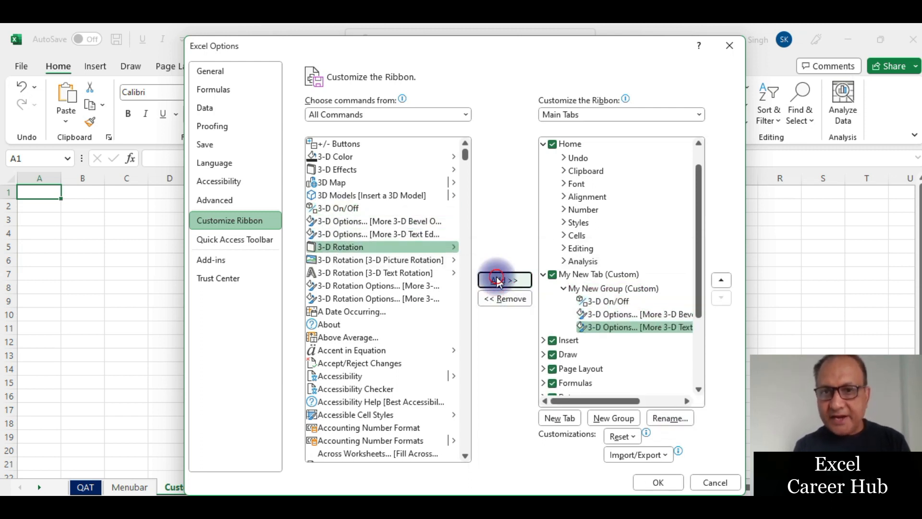
pyautogui.click(497, 279)
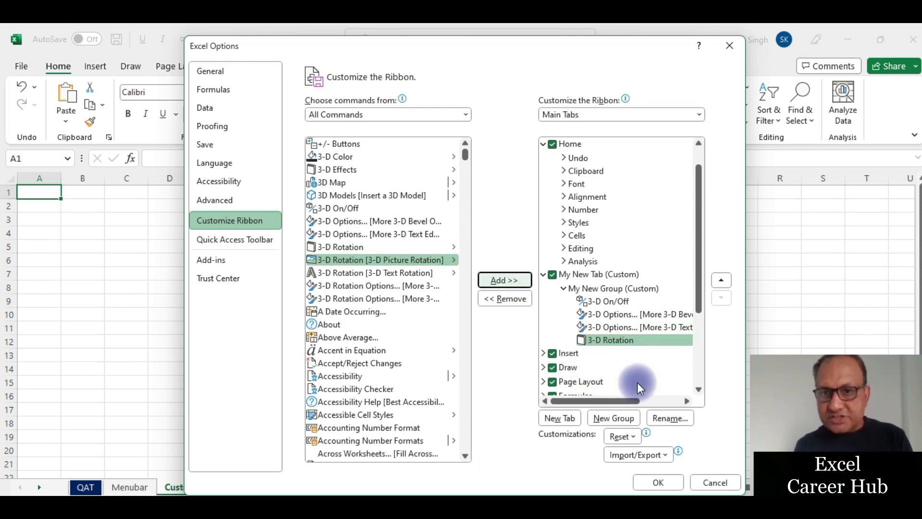
# Add a second custom group to My New Tab and rename it "My New Tools"
pyautogui.click(610, 423)
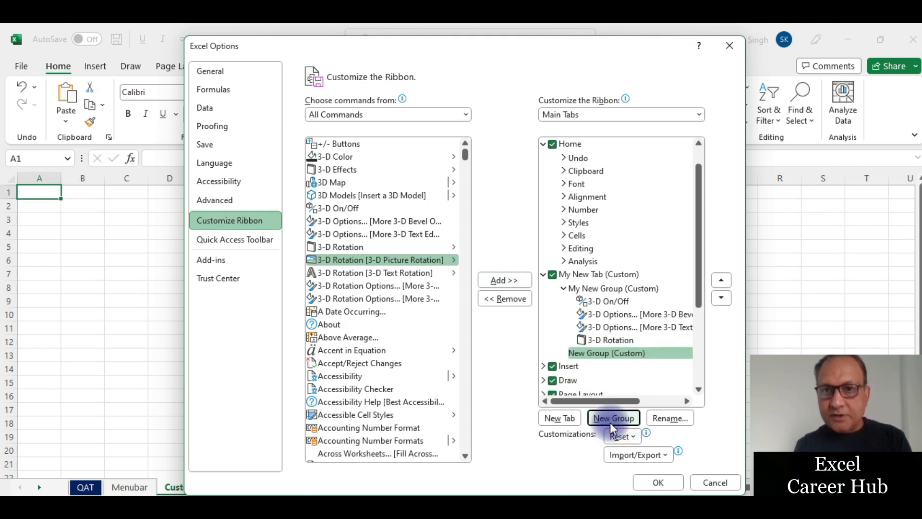
pyautogui.click(595, 356)
pyautogui.click(671, 417)
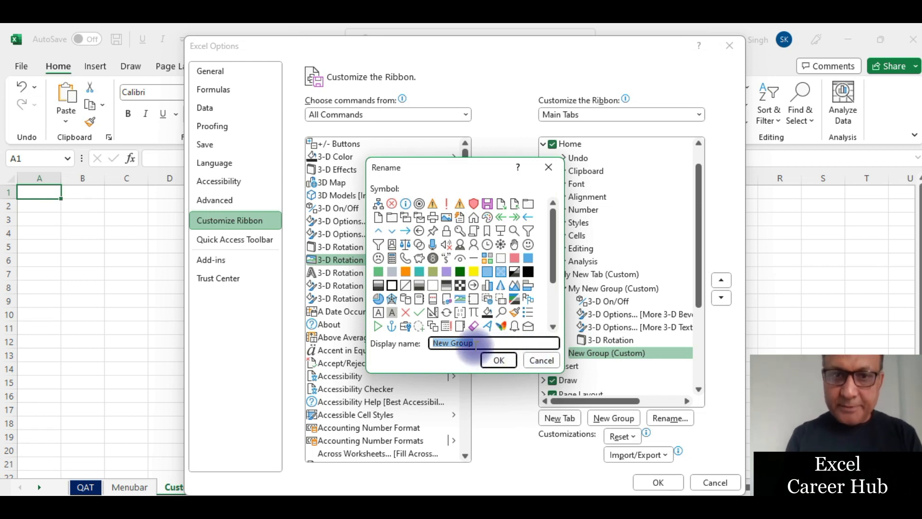
pyautogui.press('BackSpace')
pyautogui.write('M')
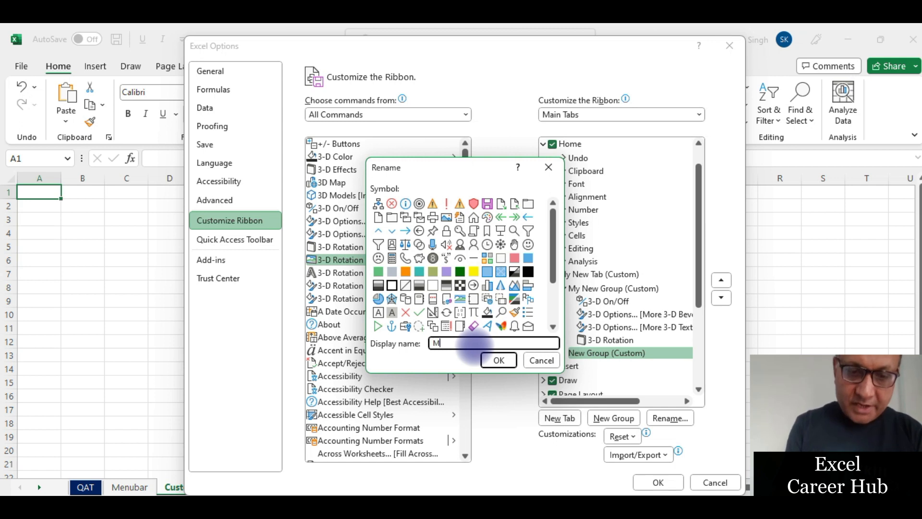
pyautogui.write('y New Tools')
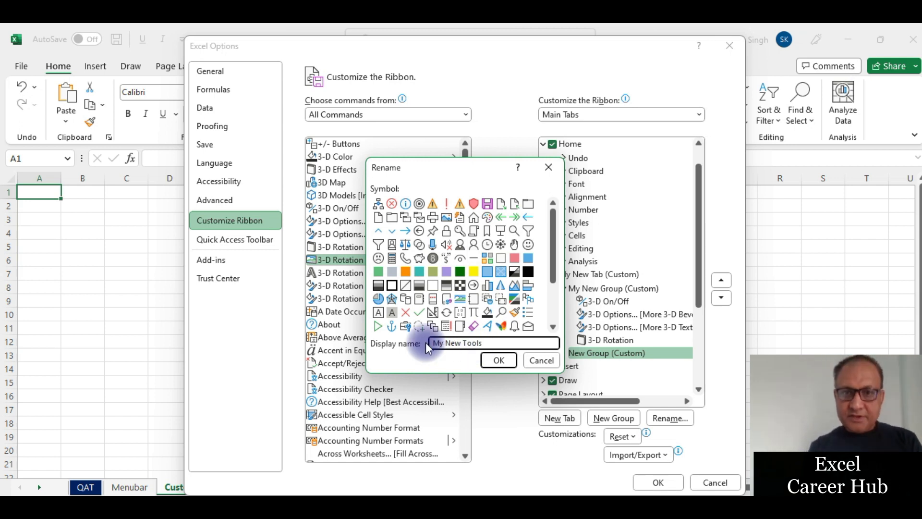
pyautogui.click(500, 360)
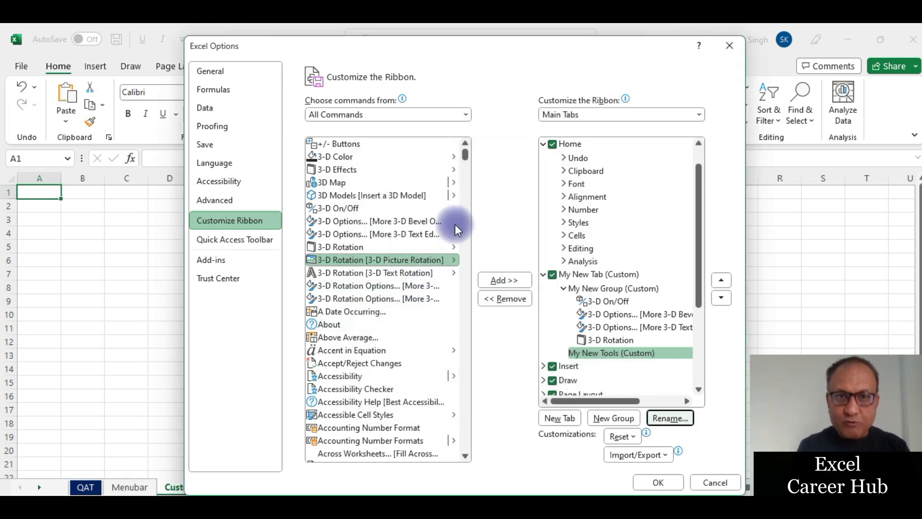
# Add the Axis [Sparkline Axis], Axis Titles, Back, Banded Columns and Banded Rows commands to the My New Tools group
pyautogui.moveTo(466, 156); pyautogui.dragTo(468, 175)
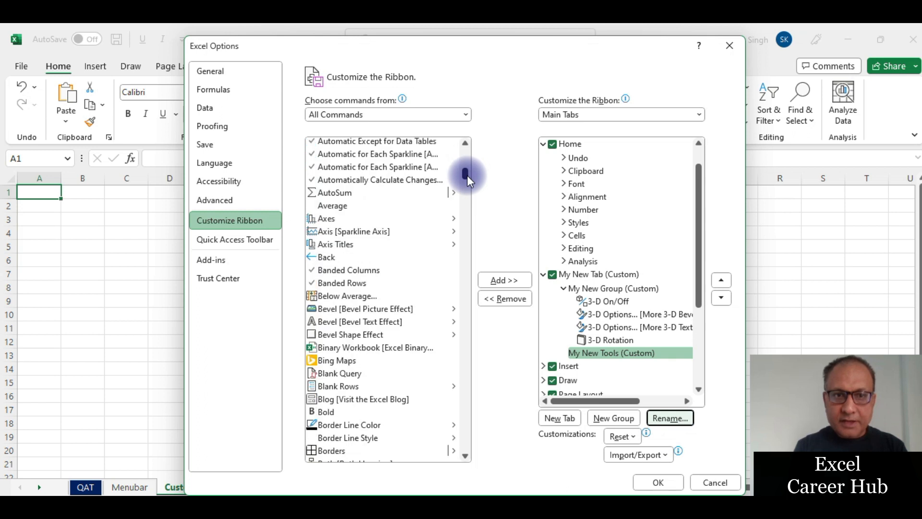
pyautogui.click(350, 233)
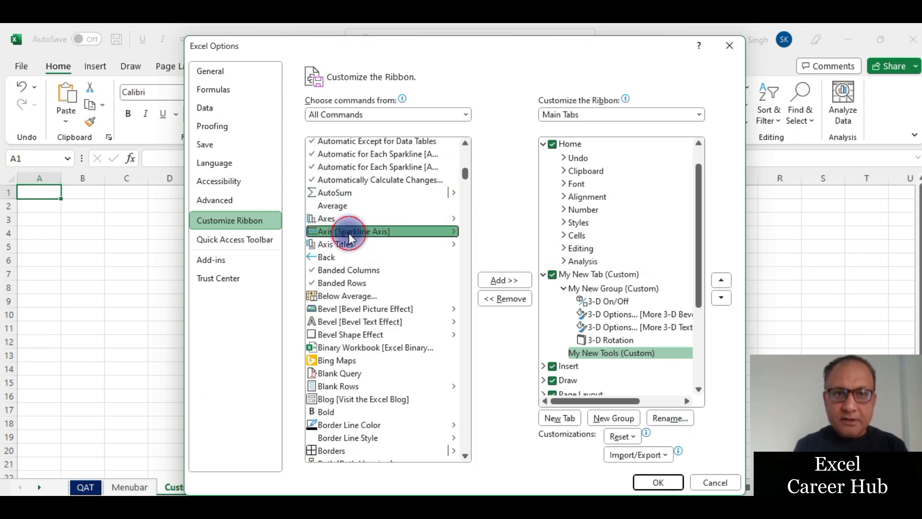
pyautogui.click(512, 279)
pyautogui.click(511, 279)
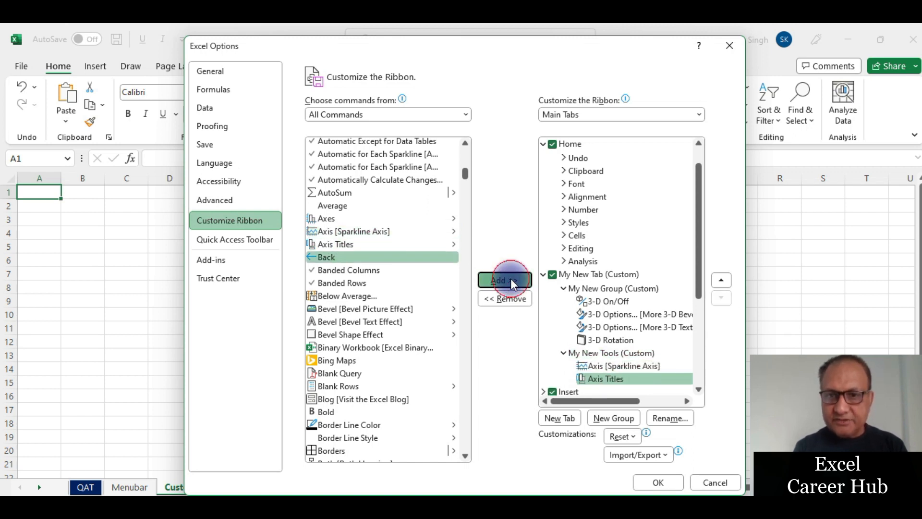
pyautogui.click(511, 279)
pyautogui.click(511, 279)
pyautogui.click(511, 279)
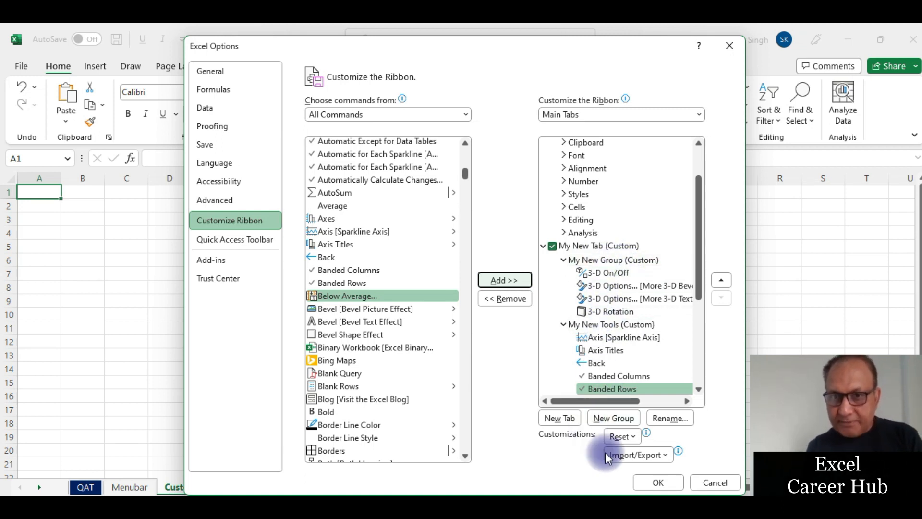
# Apply the ribbon customization and display the commands of My New Tab
pyautogui.click(659, 483)
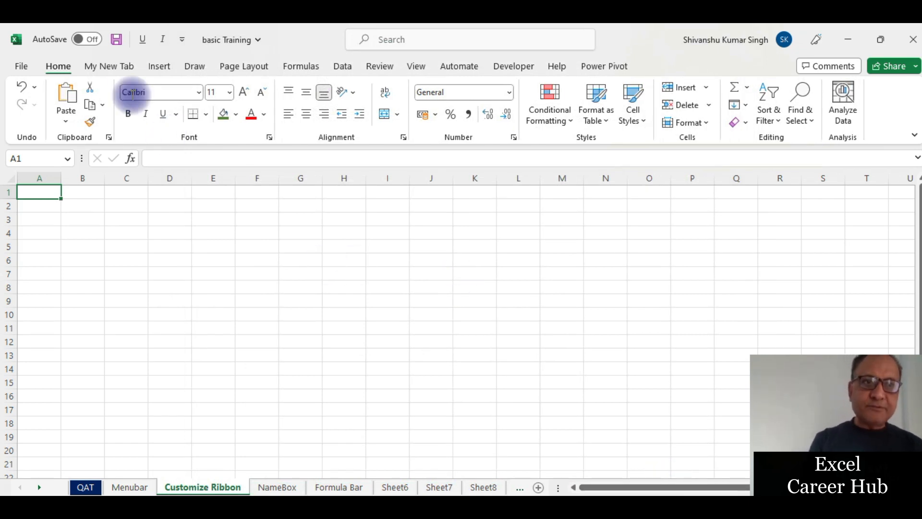
pyautogui.click(114, 69)
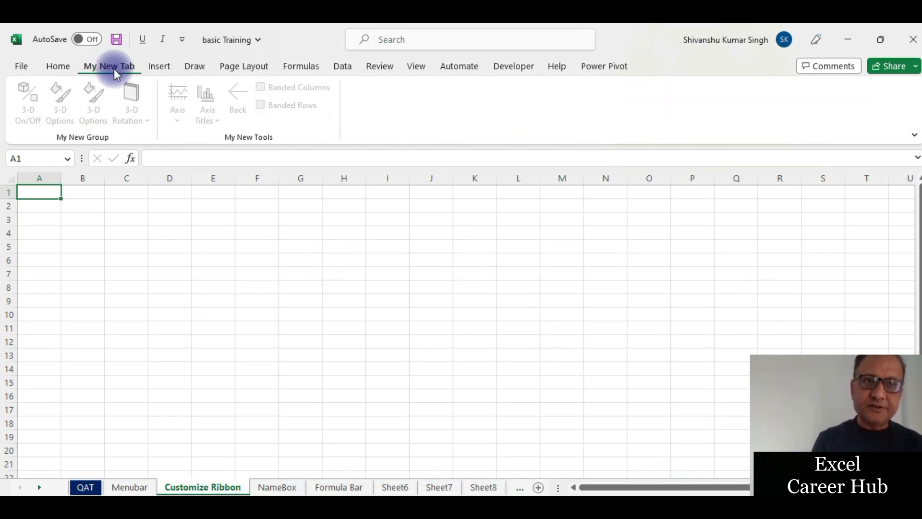
# Open the ribbon customization options and remove the 3-D On/Off, both 3-D Options and 3-D Rotation commands from My New Group
pyautogui.click(253, 263)
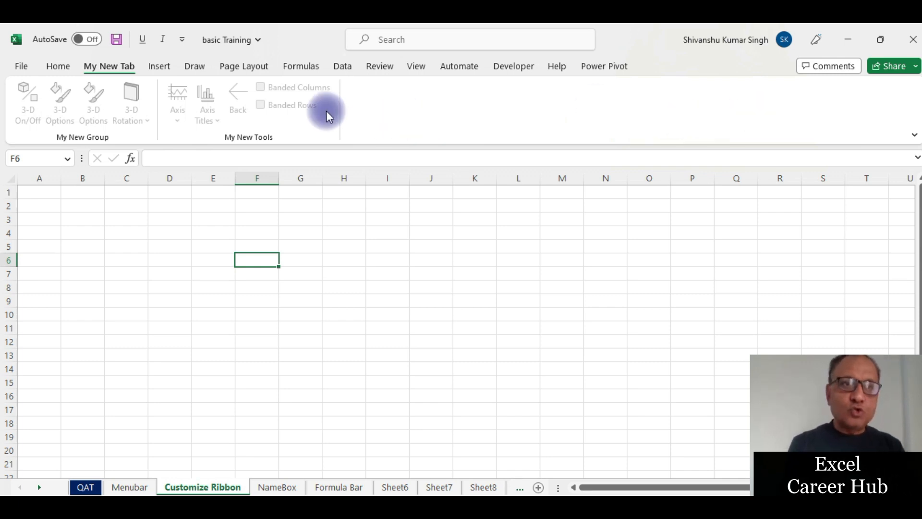
pyautogui.rightClick(113, 71)
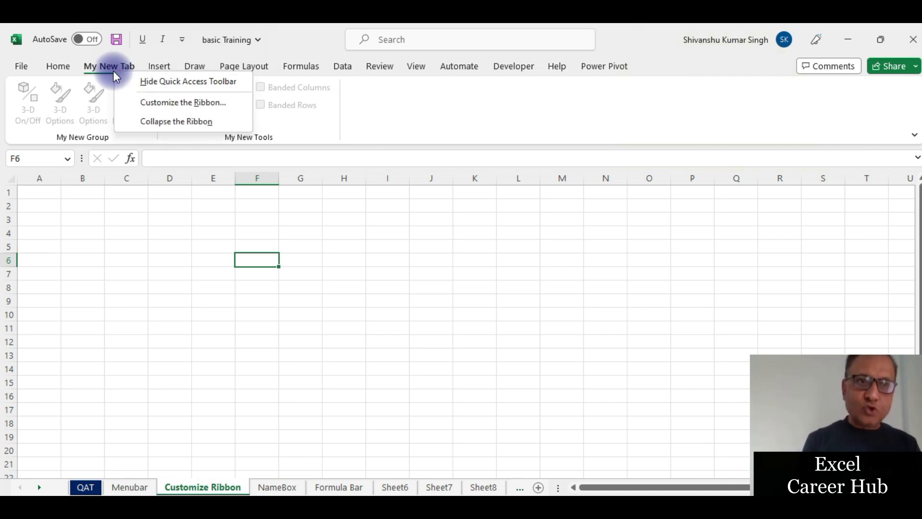
pyautogui.click(171, 104)
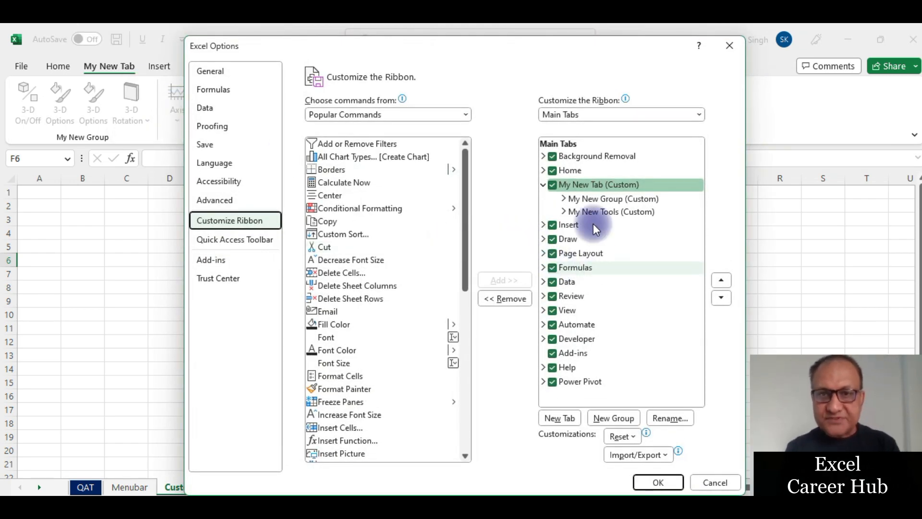
pyautogui.click(564, 199)
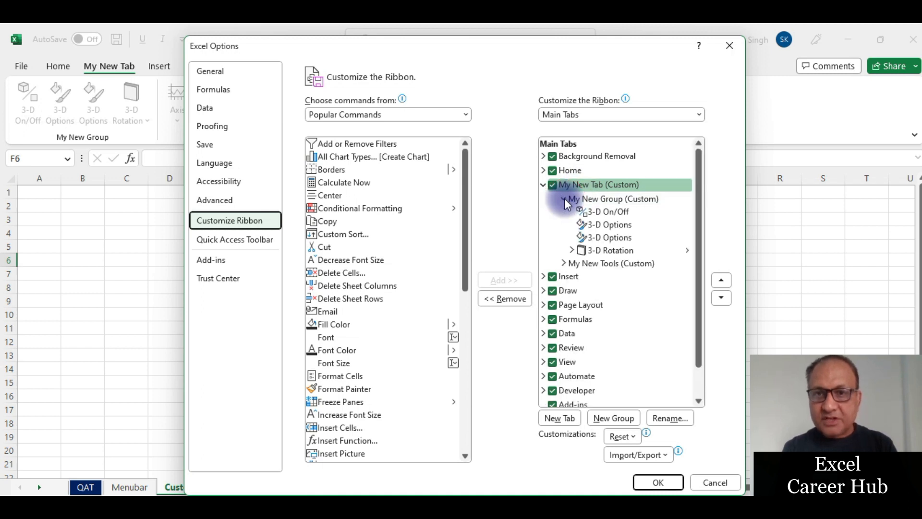
pyautogui.click(596, 211)
pyautogui.click(508, 299)
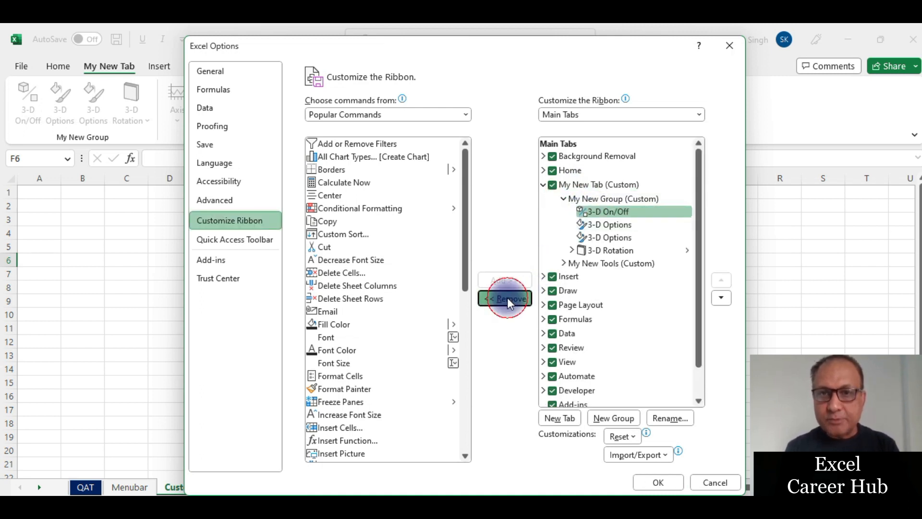
pyautogui.click(507, 299)
pyautogui.click(507, 298)
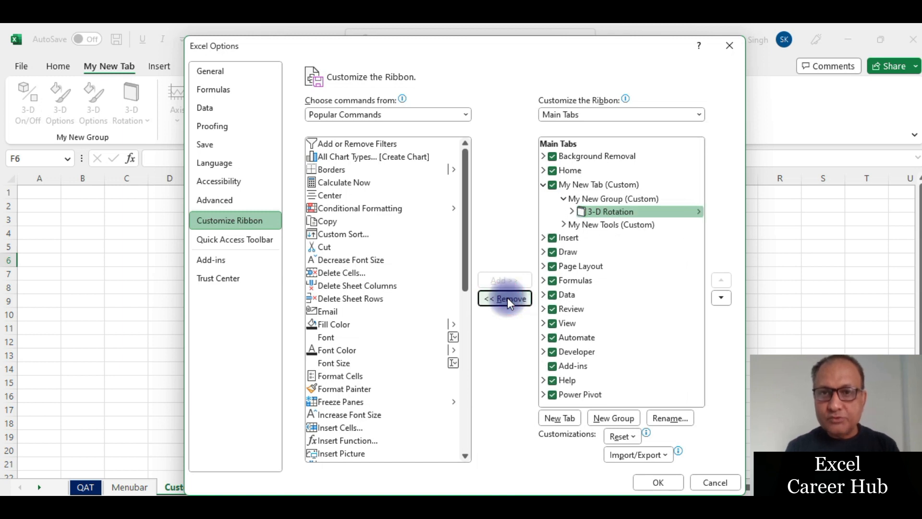
pyautogui.click(507, 298)
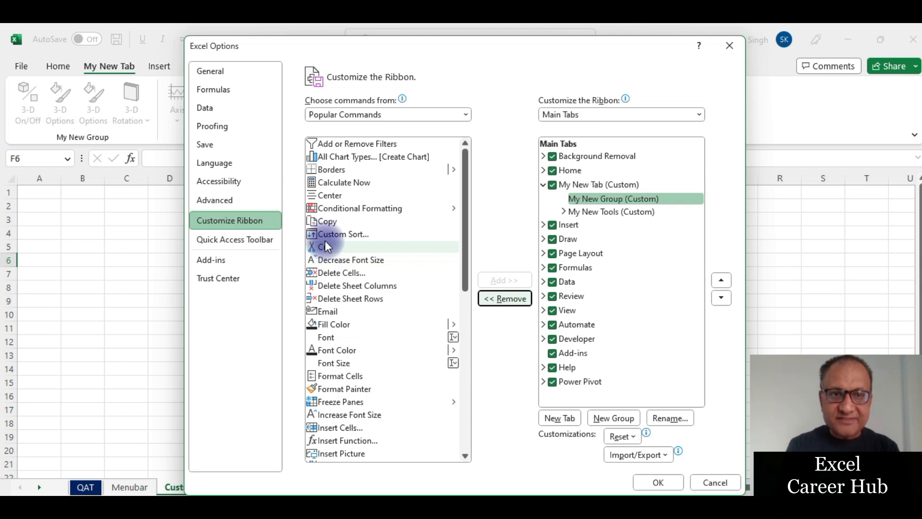
# Add the Copy, Custom Sort, Cut, Decrease Font Size and Delete Cells commands to My New Group and apply the customization
pyautogui.click(321, 223)
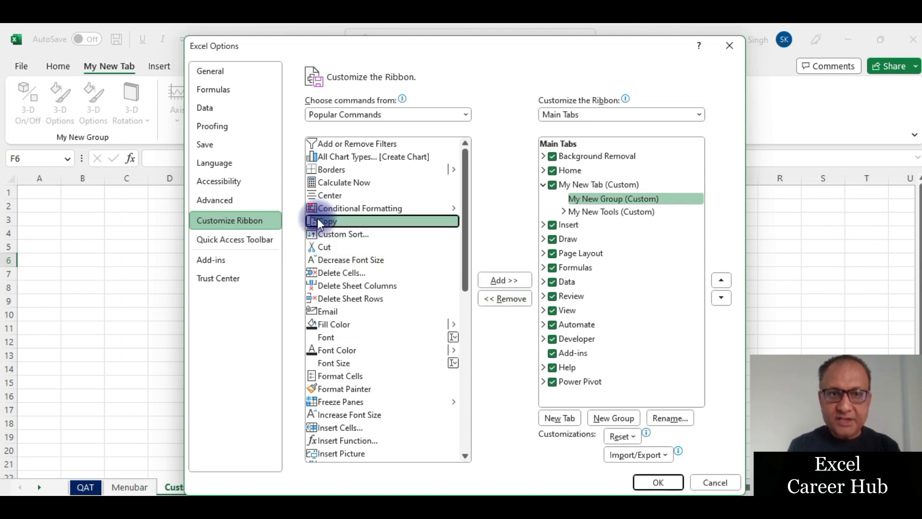
pyautogui.click(504, 280)
pyautogui.click(502, 280)
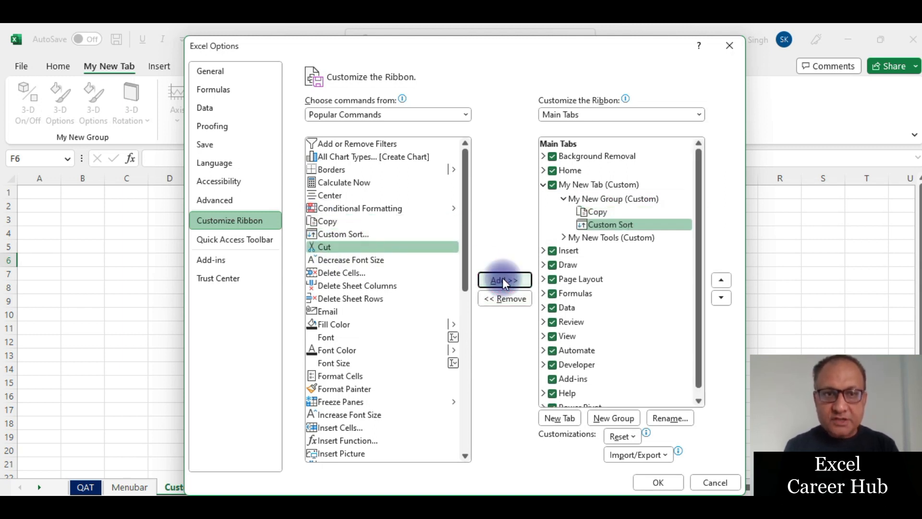
pyautogui.click(503, 279)
pyautogui.click(503, 280)
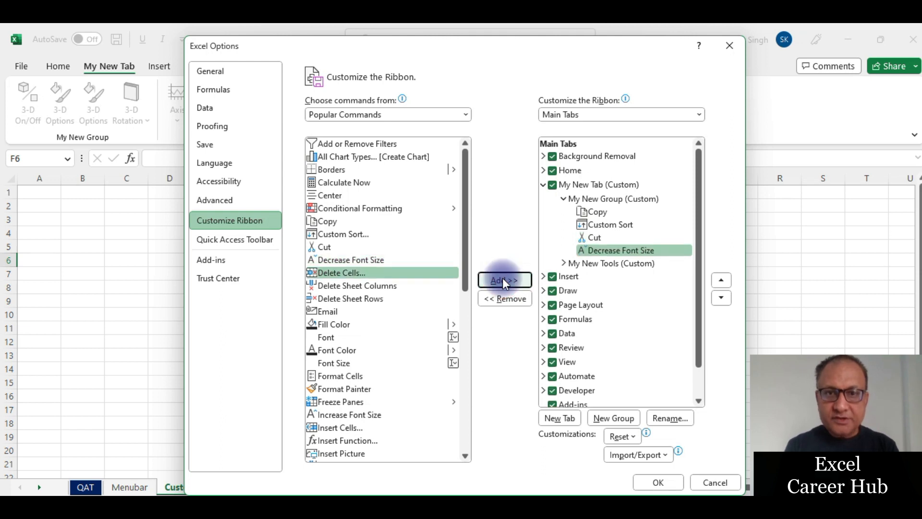
pyautogui.click(502, 279)
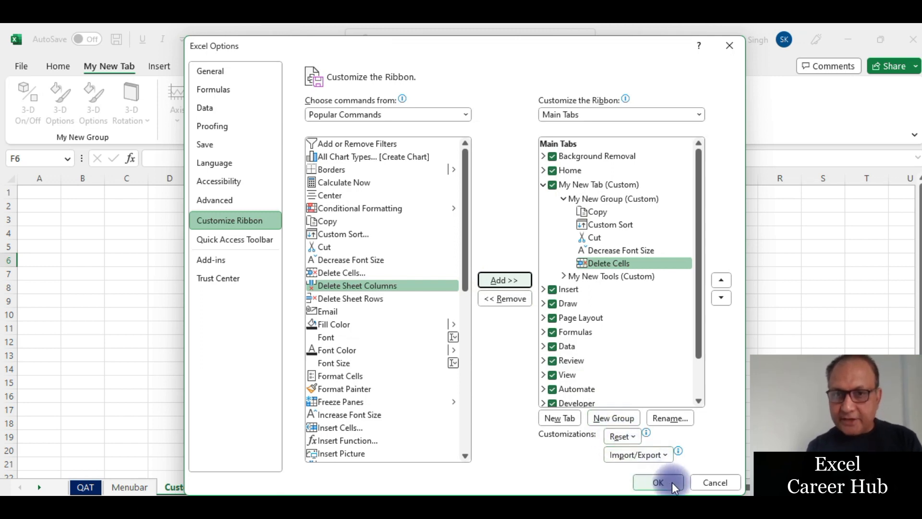
pyautogui.click(658, 482)
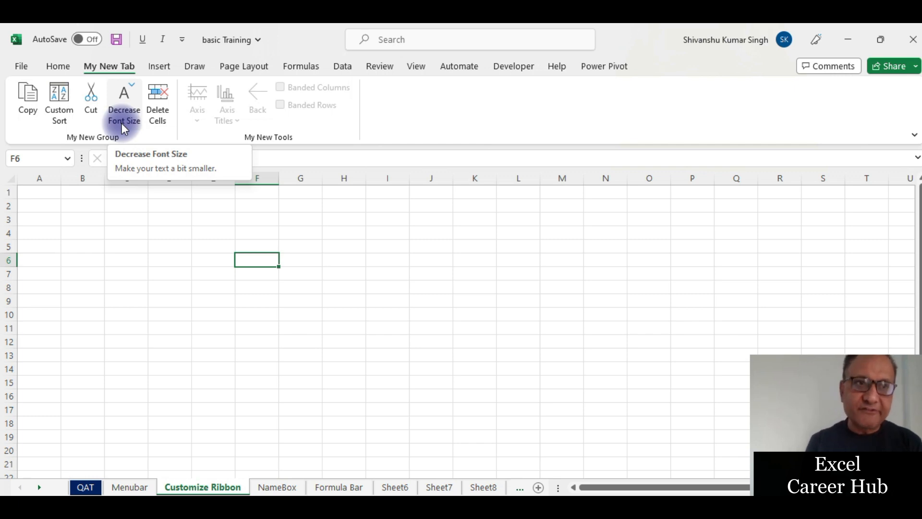
# Remove the custom My New Tab from the ribbon, apply the change and display the Insert commands
pyautogui.rightClick(106, 71)
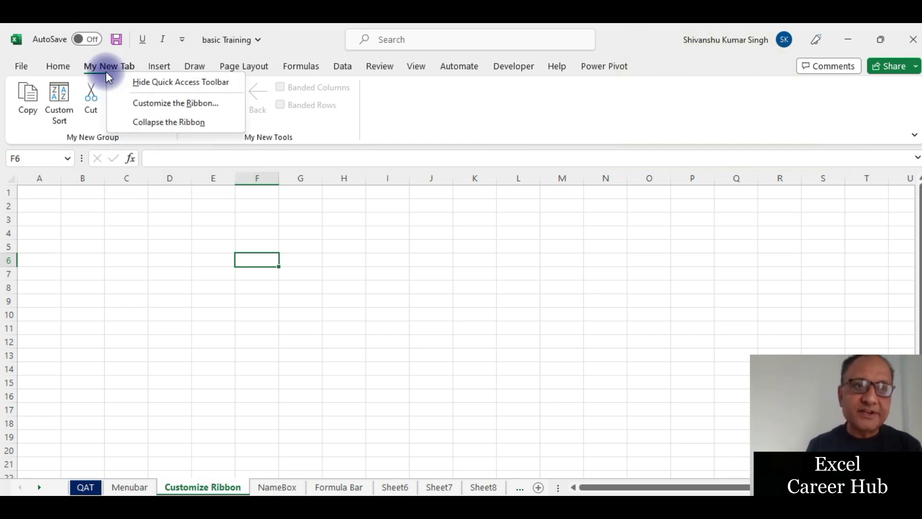
pyautogui.click(158, 107)
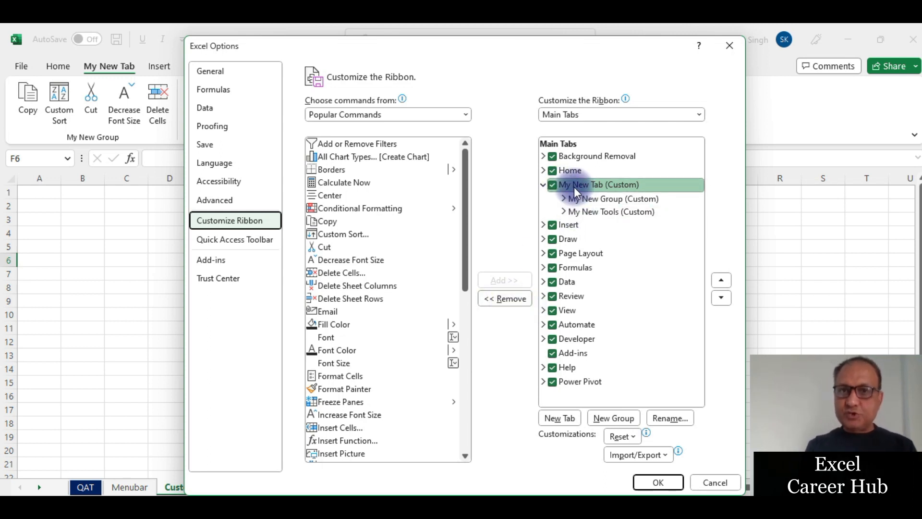
pyautogui.click(519, 298)
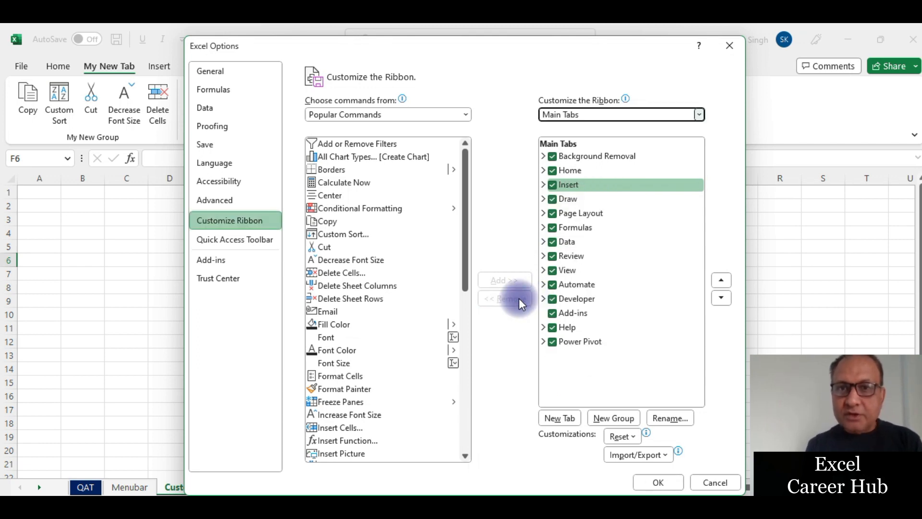
pyautogui.click(670, 485)
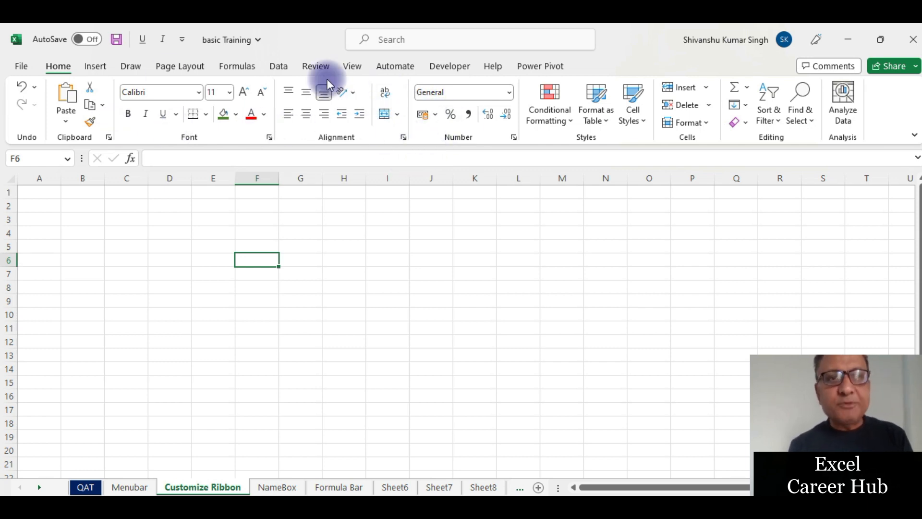
pyautogui.click(96, 66)
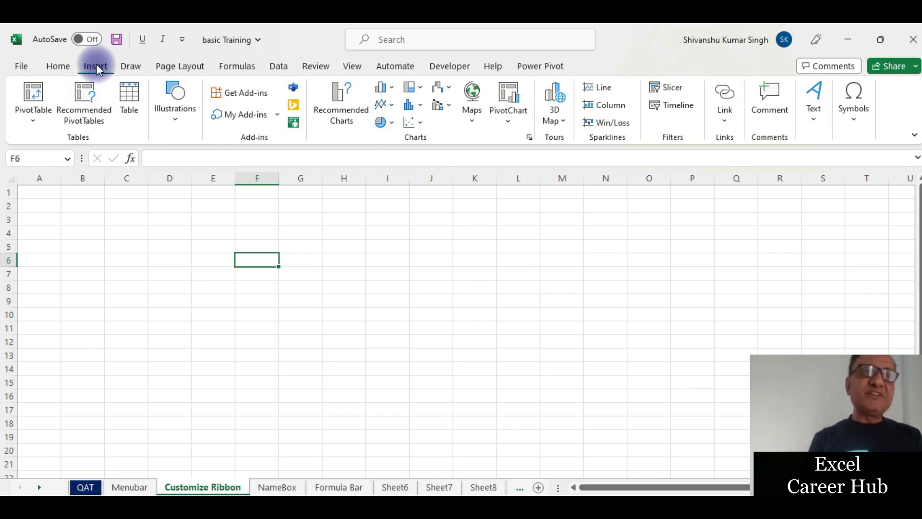